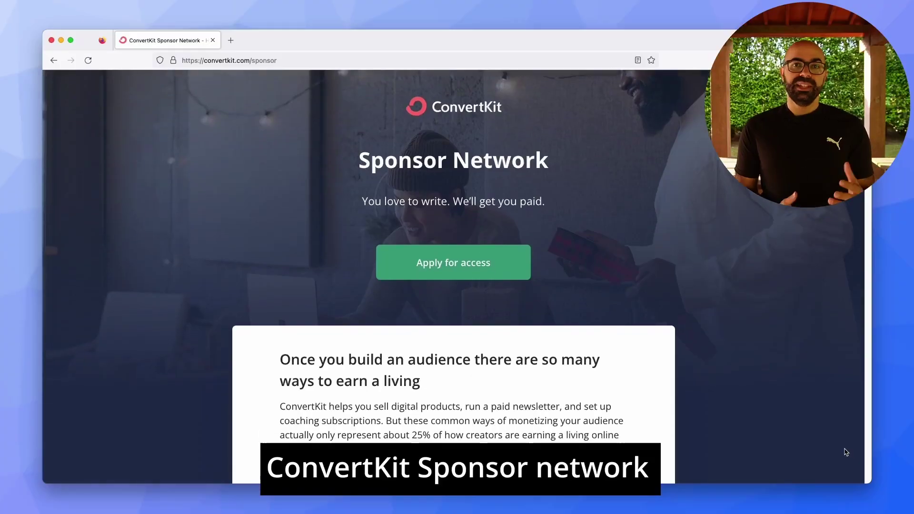
- Link the Recurring purchase block to the Stripe product 'Monthly thank you'
scroll(846, 452, "down", 5)
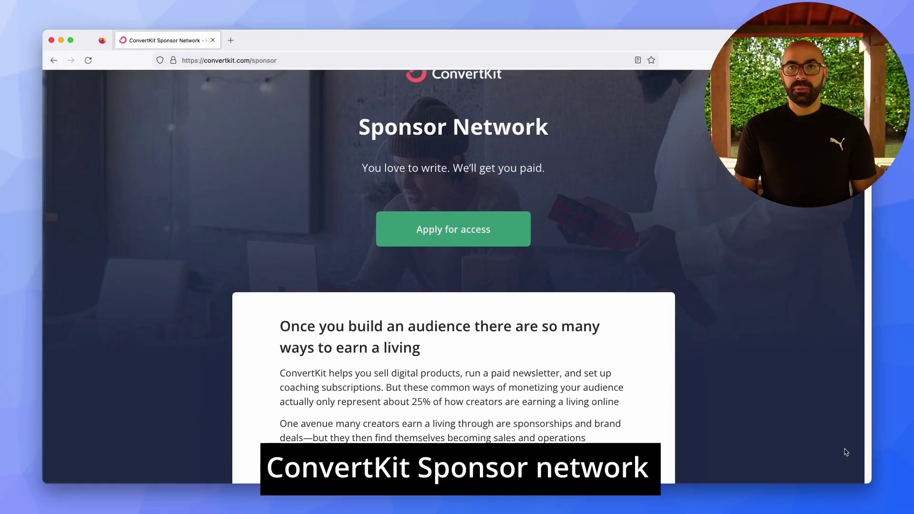
scroll(846, 452, "down", 7)
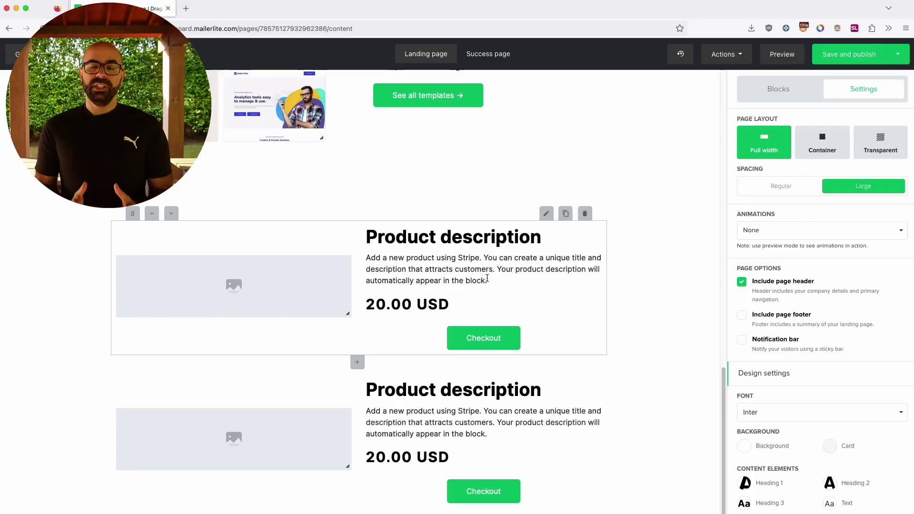
left_click(487, 279)
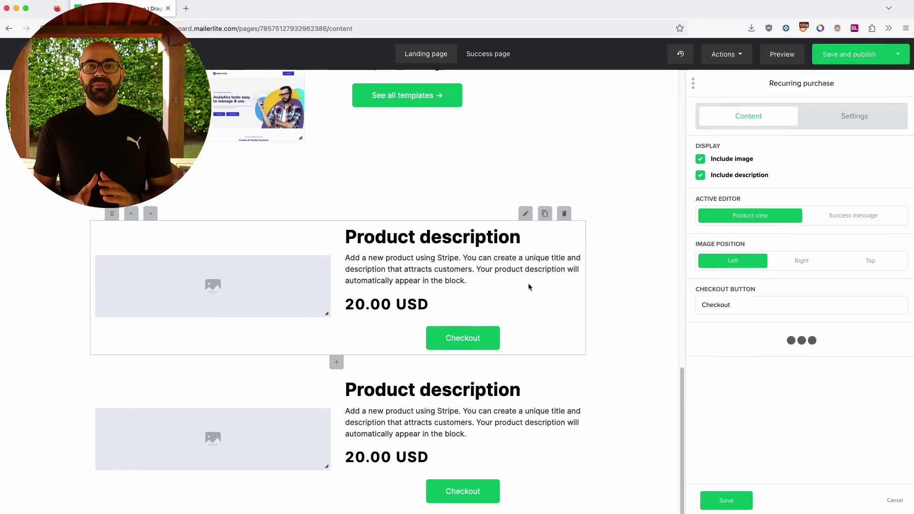
left_click(806, 349)
left_click(812, 369)
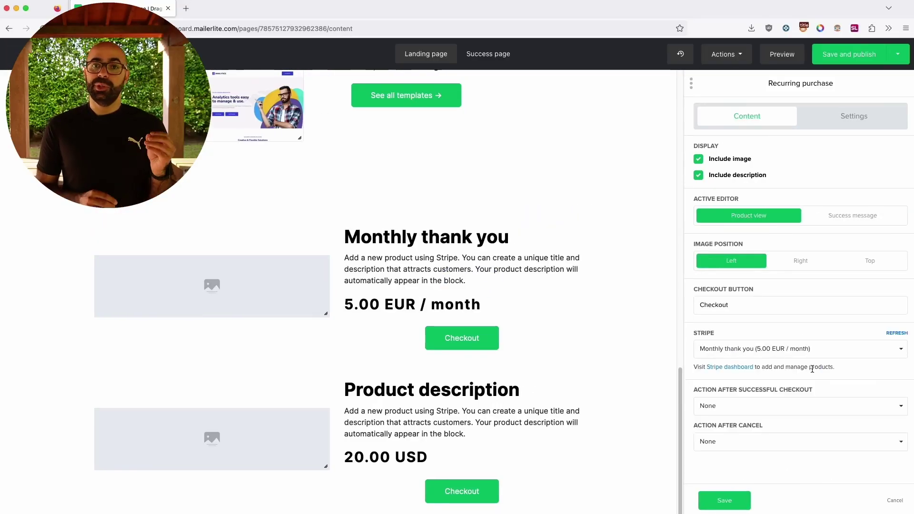
- After checkout, add buyers to the 'tsj - email crash courses' and 'Subs' groups
left_click(781, 405)
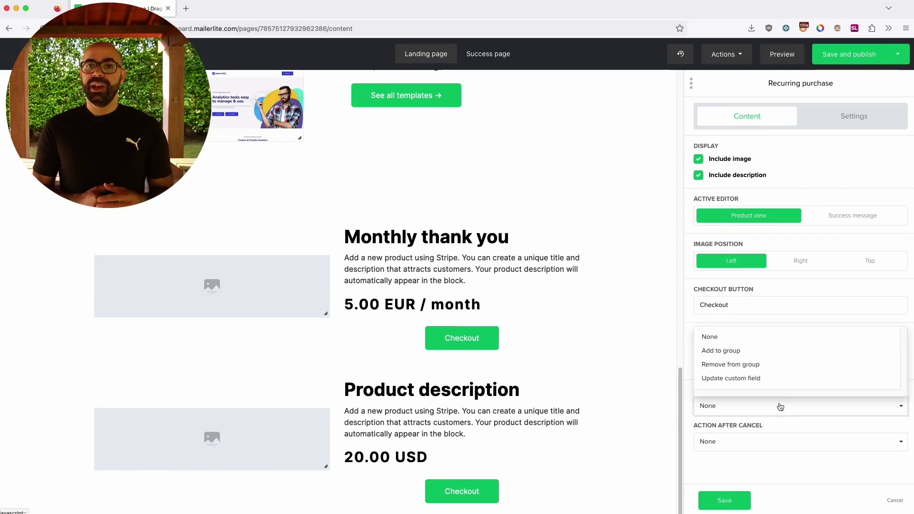
left_click(790, 351)
left_click(759, 442)
left_click(765, 384)
left_click(719, 442)
left_click(714, 392)
- On subscription cancel, remove subscribers from a group, browsing the available groups
scroll(695, 453, "down", 1)
left_click(709, 466)
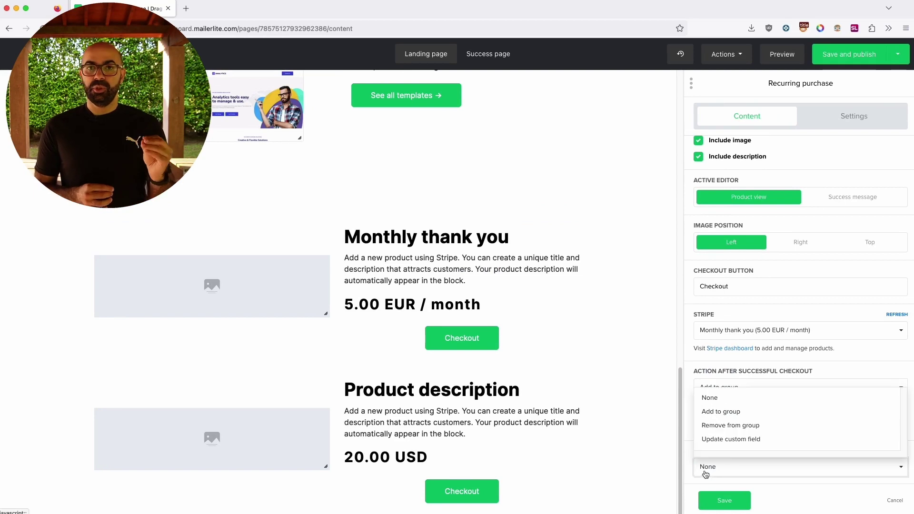
left_click(730, 424)
left_click(714, 467)
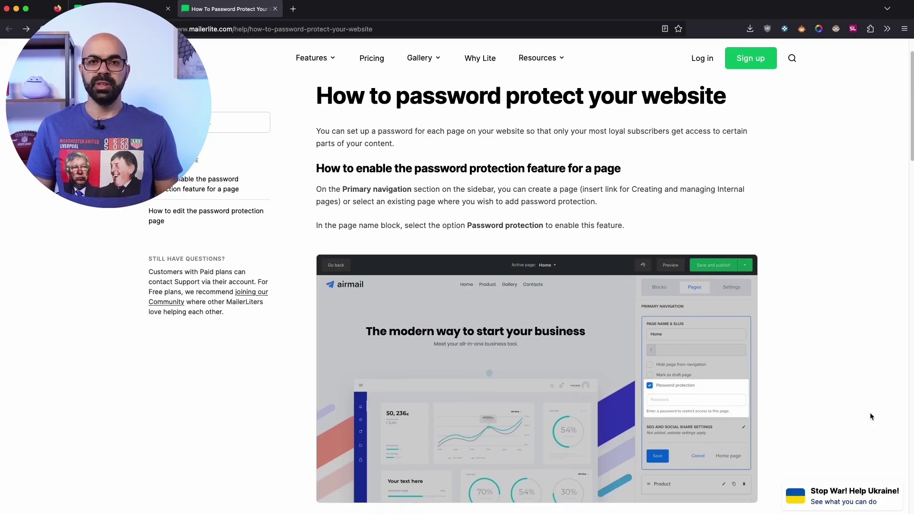
- Read down the password-protection help article, then open the Contact page's name and slug settings
scroll(871, 414, "down", 5)
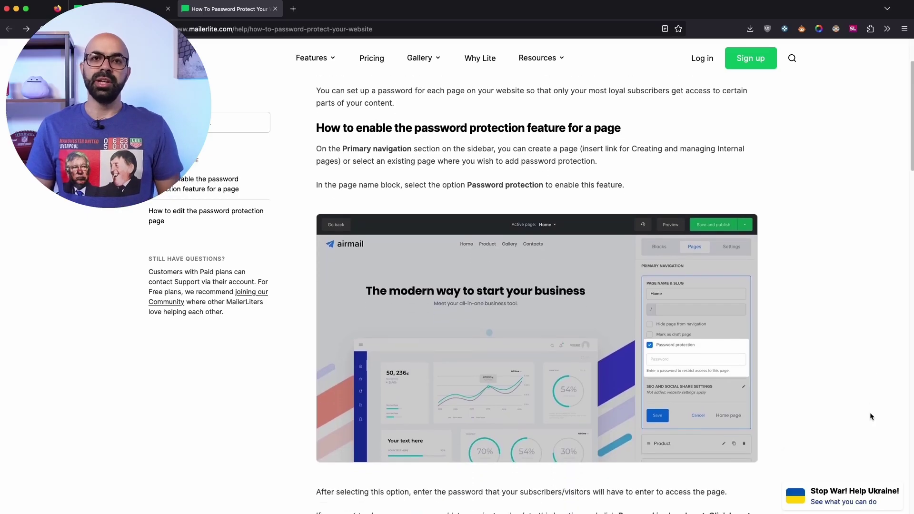
scroll(871, 414, "down", 7)
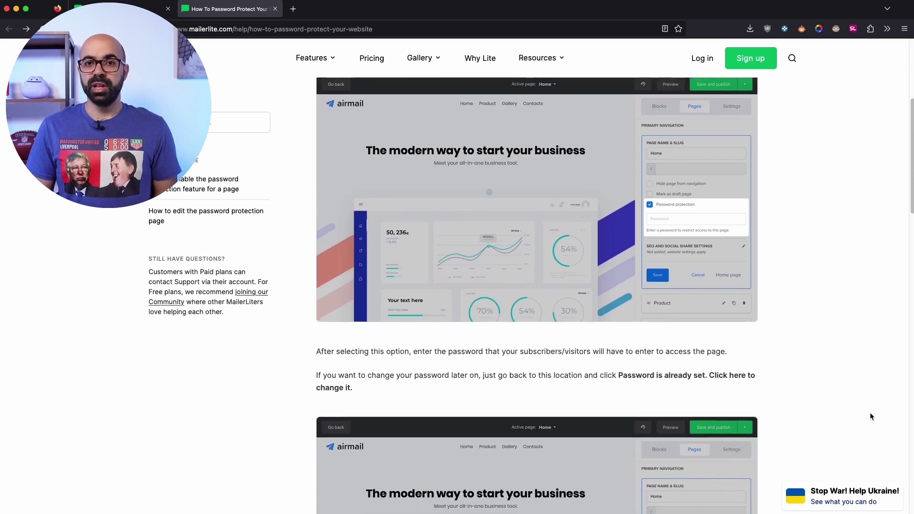
scroll(871, 413, "down", 8)
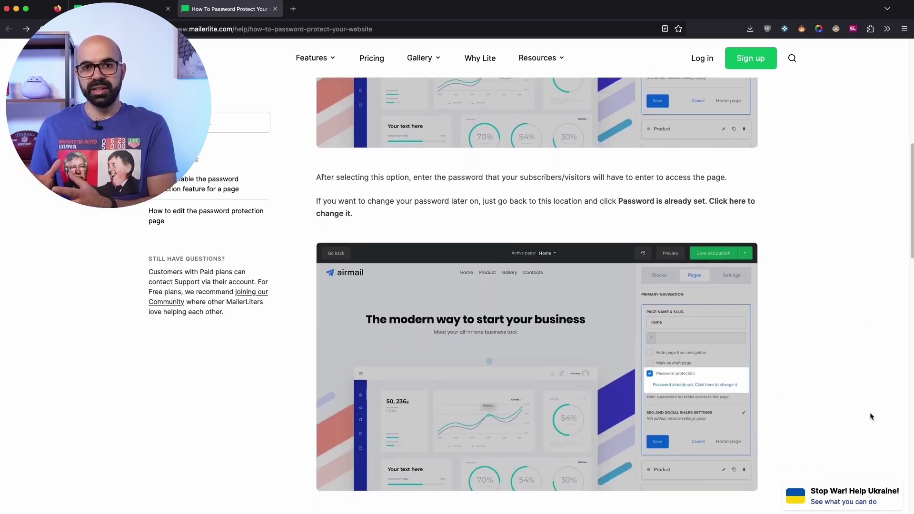
scroll(870, 417, "down", 5)
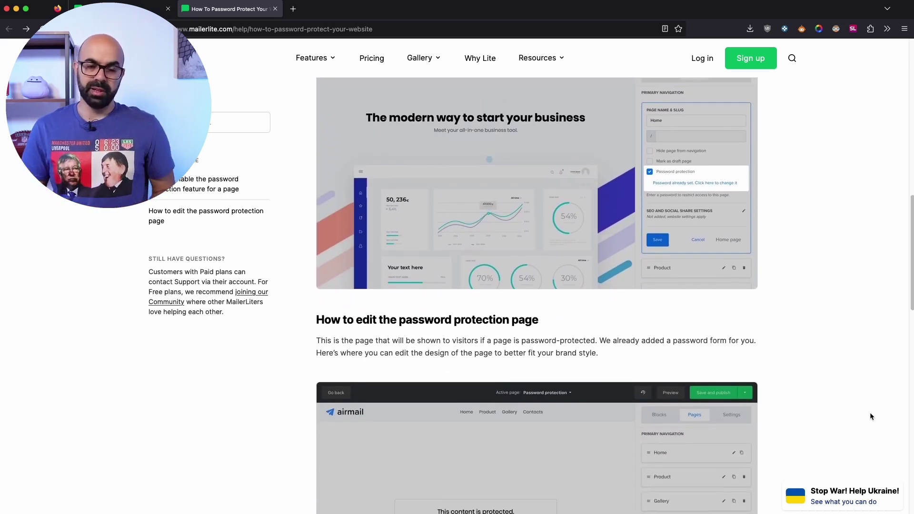
left_click(801, 254)
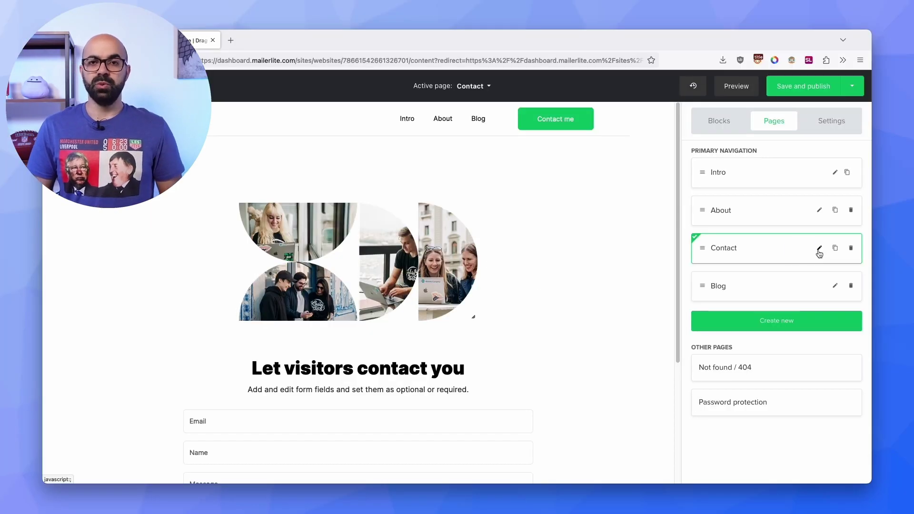
left_click(819, 249)
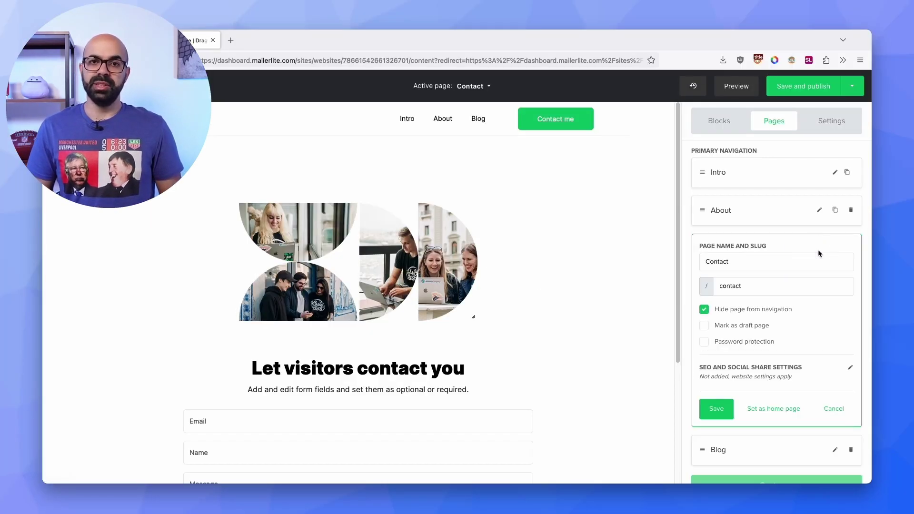
- Enable password protection on the Contact page using a password-manager password, and save
left_click(751, 343)
left_click(748, 363)
left_click(842, 364)
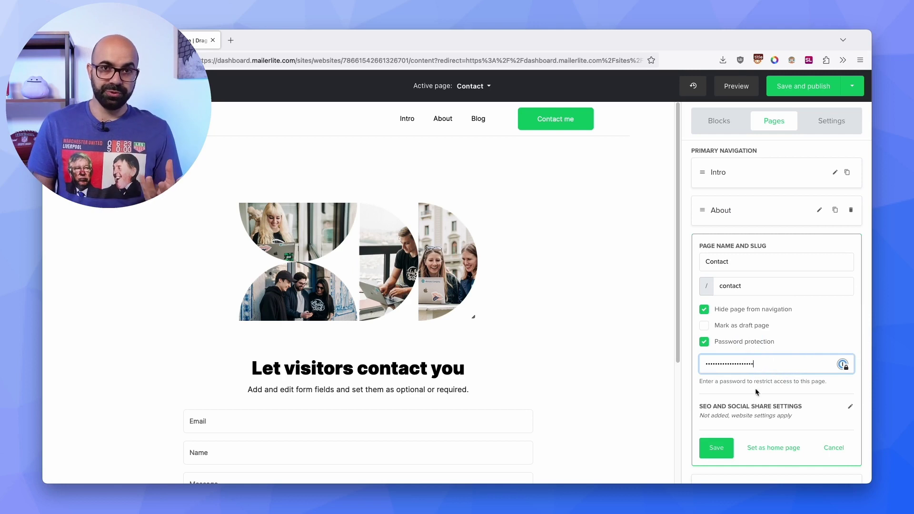
left_click(715, 449)
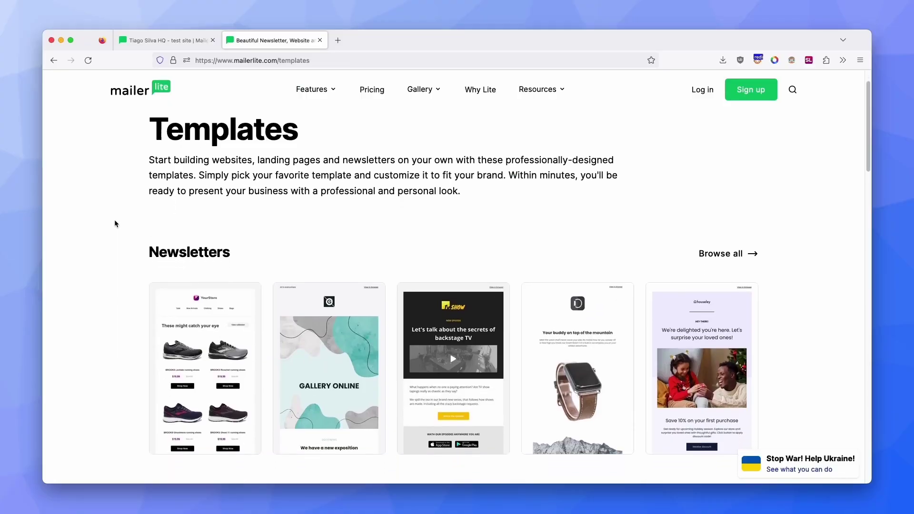
scroll(114, 223, "down", 8)
scroll(114, 222, "down", 5)
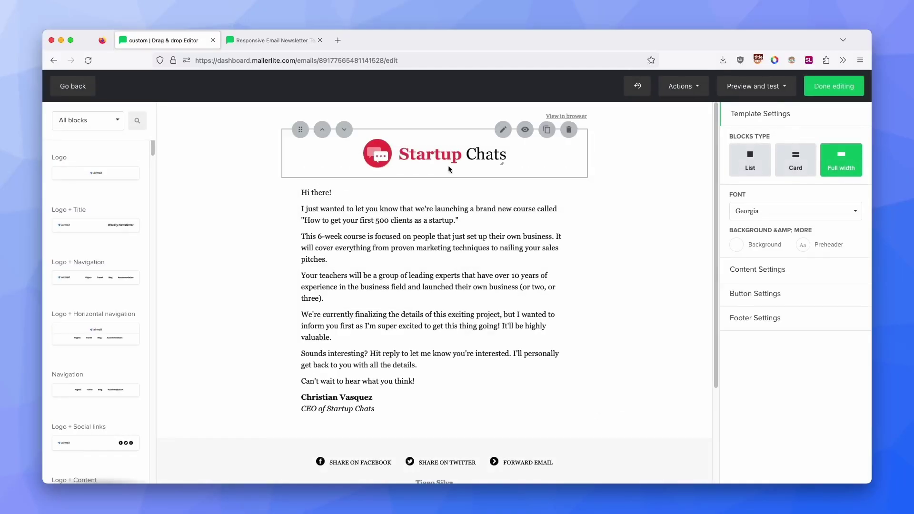
- Add three lyric lines to the text block, save, and place a Title block below the logo
left_click(431, 153)
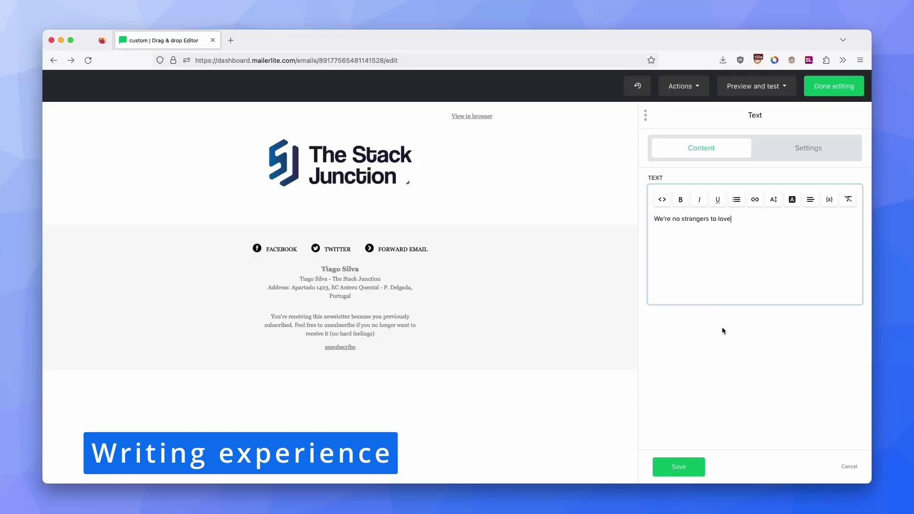
key("Return")
type("You know the rules and so do I (do I)")
key("Return")
type("A full commitment's what I'm thinking of")
key("Return")
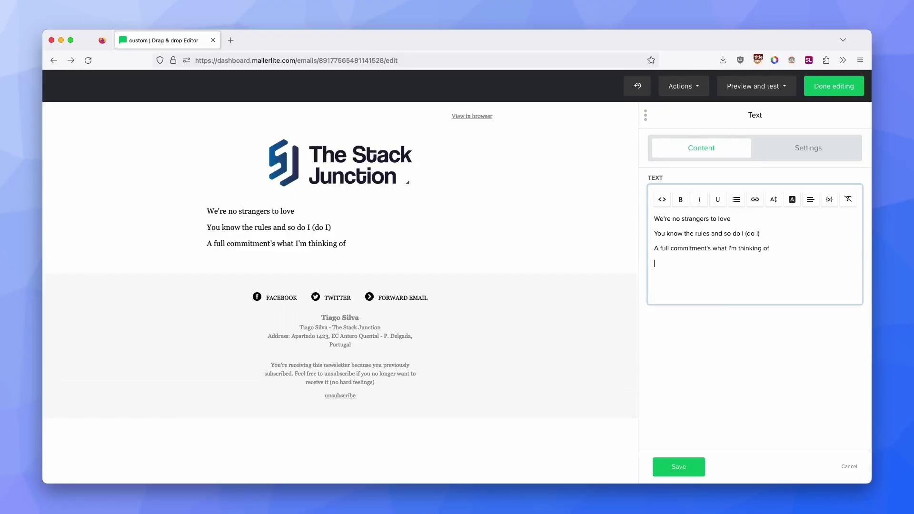
type("You wouldn't get this from any other guy")
left_click(678, 466)
left_click_drag(97, 338, 409, 210)
left_click(716, 194)
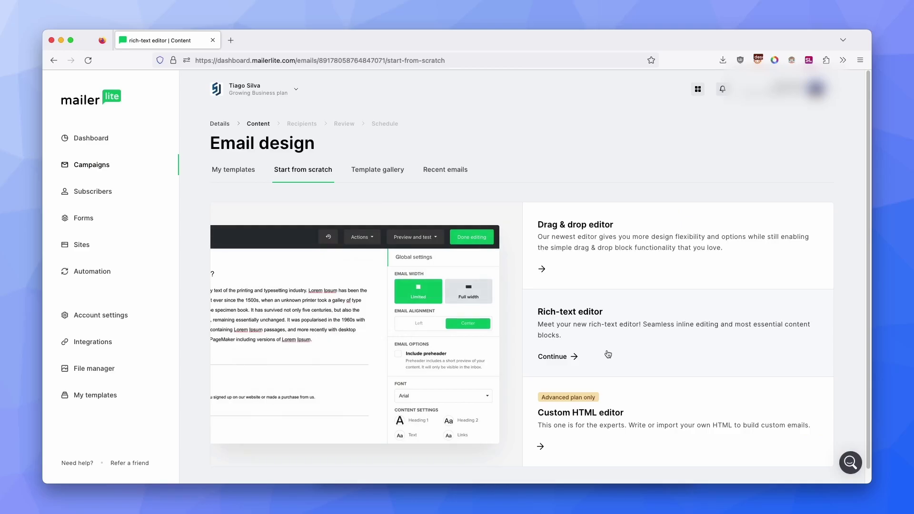
- Type the lyric lines with a blank line for the heading, then delete the final lyric line
key("Return")
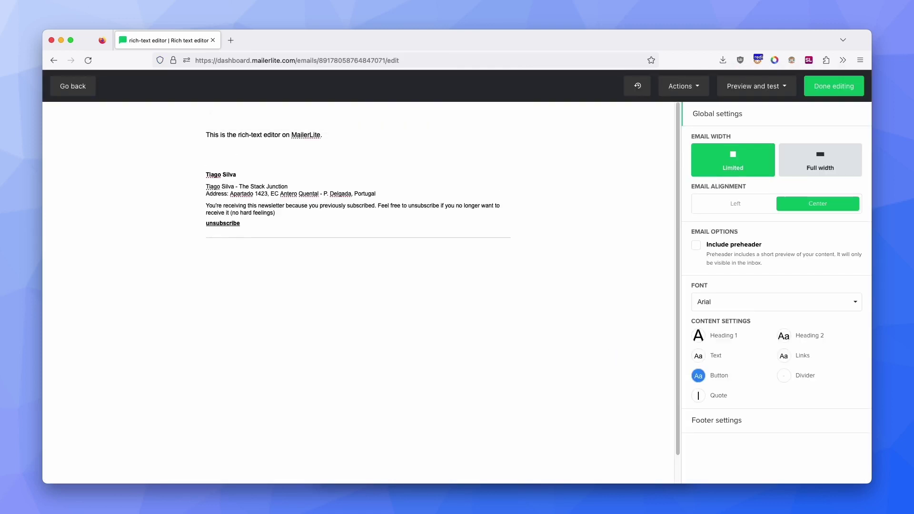
key("Return")
type("You know the rules and so do I (do I)")
key("Return")
type("A full commitment's what I'm thinking of")
key("Return")
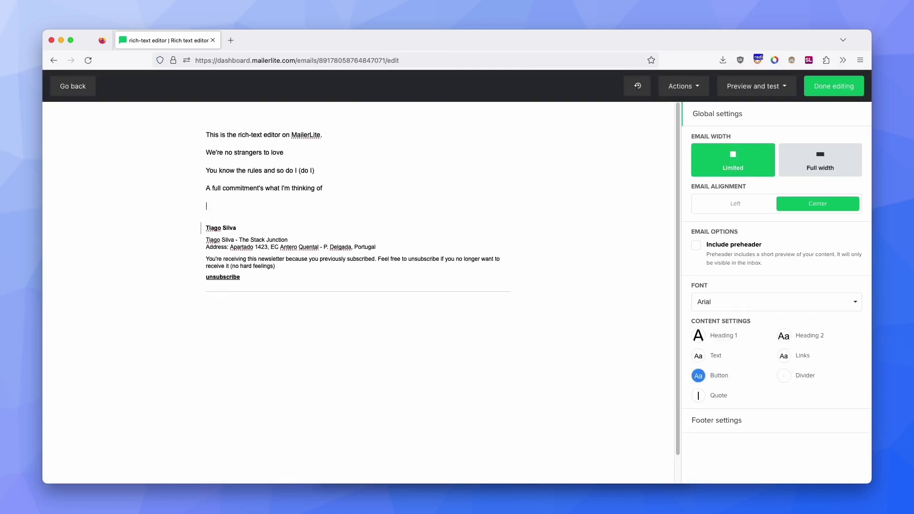
key("Return")
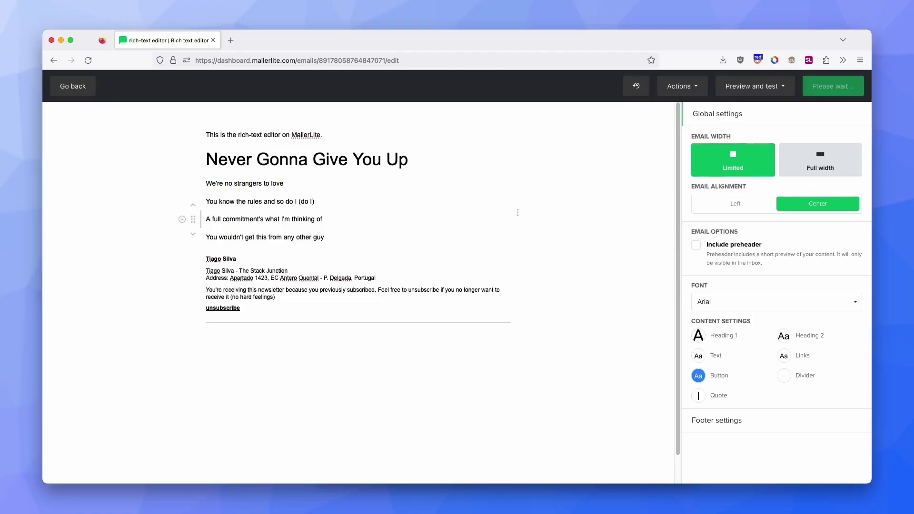
triple_click(265, 237)
key("BackSpace")
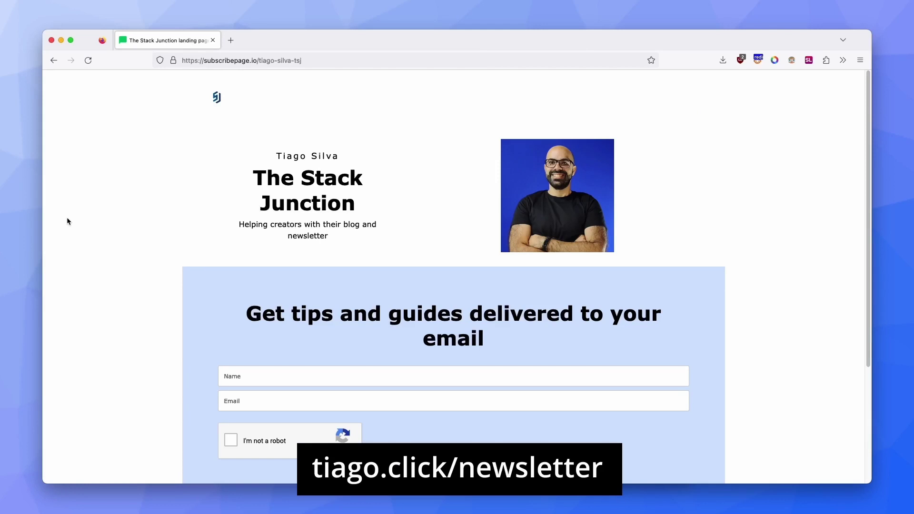
scroll(127, 196, "down", 4)
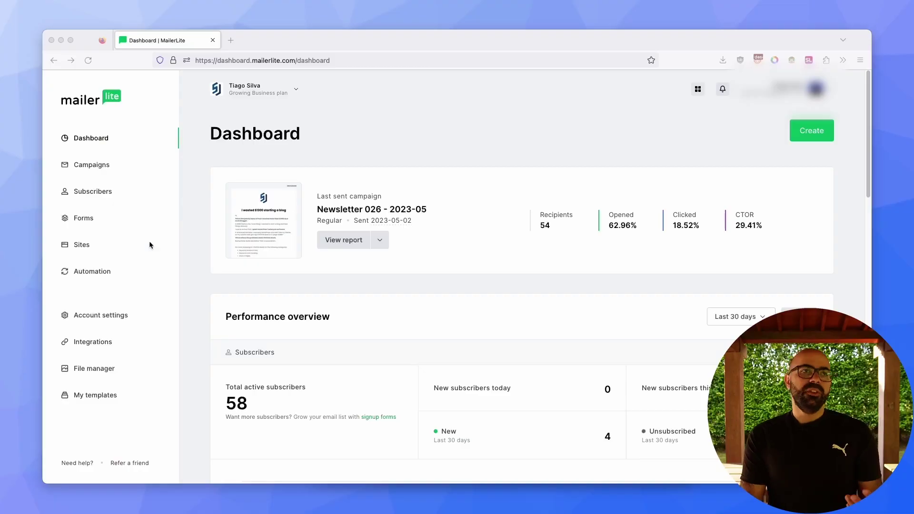
- Go to the test website's Blog tab under Sites > Websites and start a new post
left_click(131, 244)
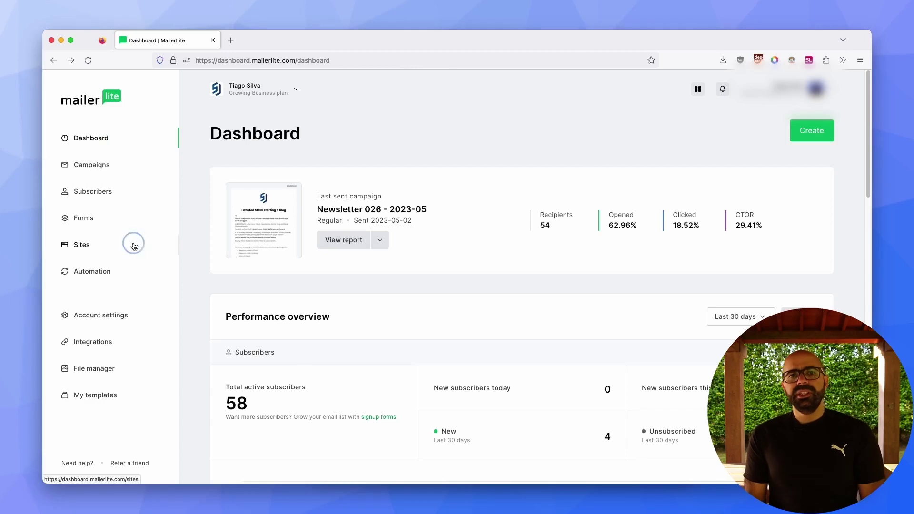
left_click(310, 160)
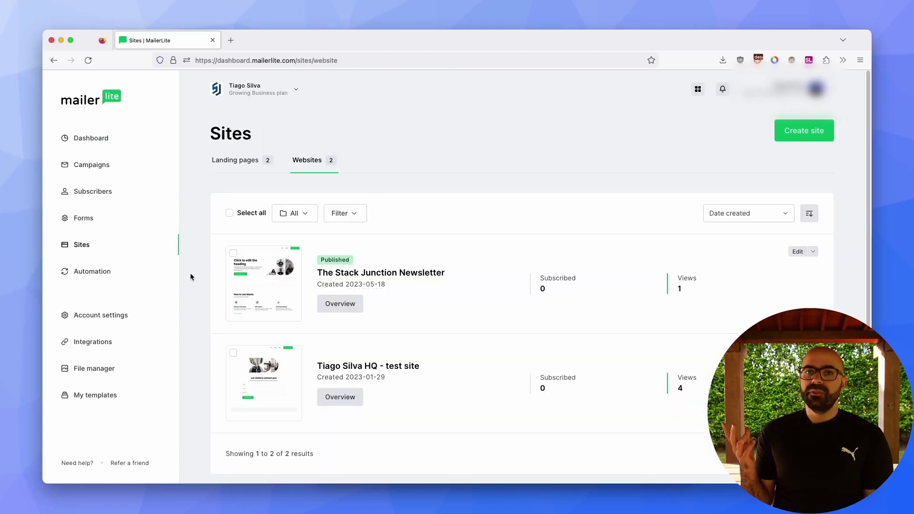
left_click(347, 407)
left_click(316, 170)
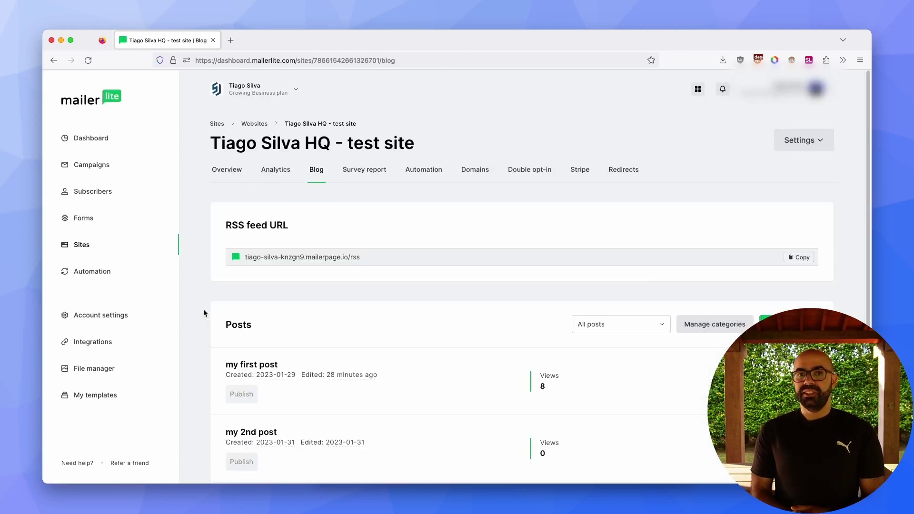
scroll(204, 310, "down", 3)
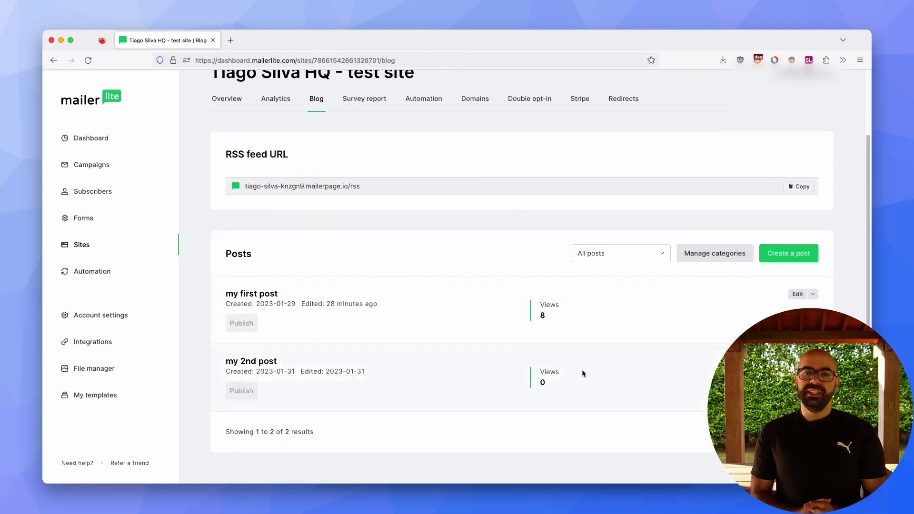
left_click(792, 248)
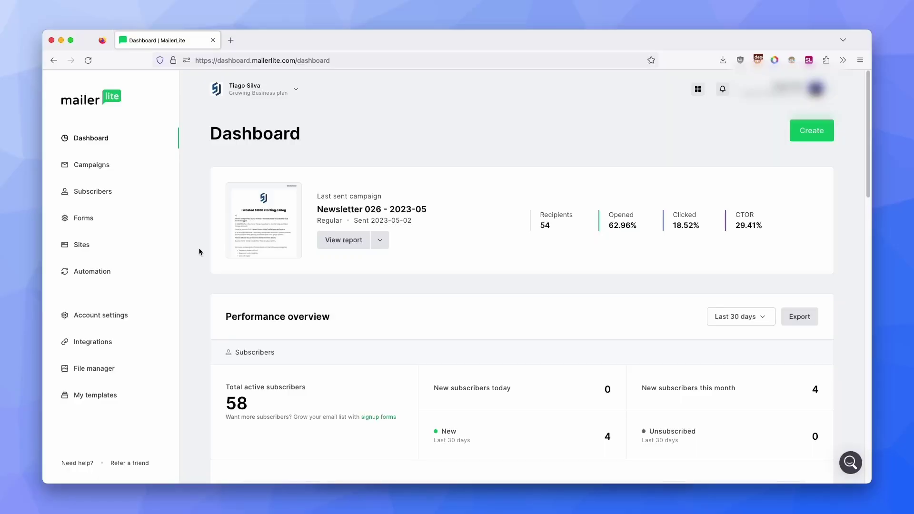
- Scroll through the Dashboard performance charts and the Newsletter 026 - 2023-05 report
scroll(198, 247, "down", 5)
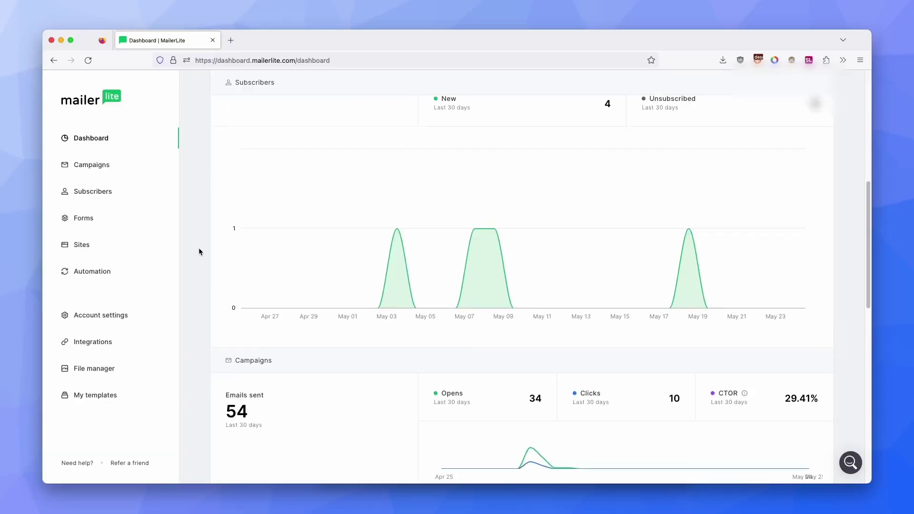
scroll(198, 247, "down", 10)
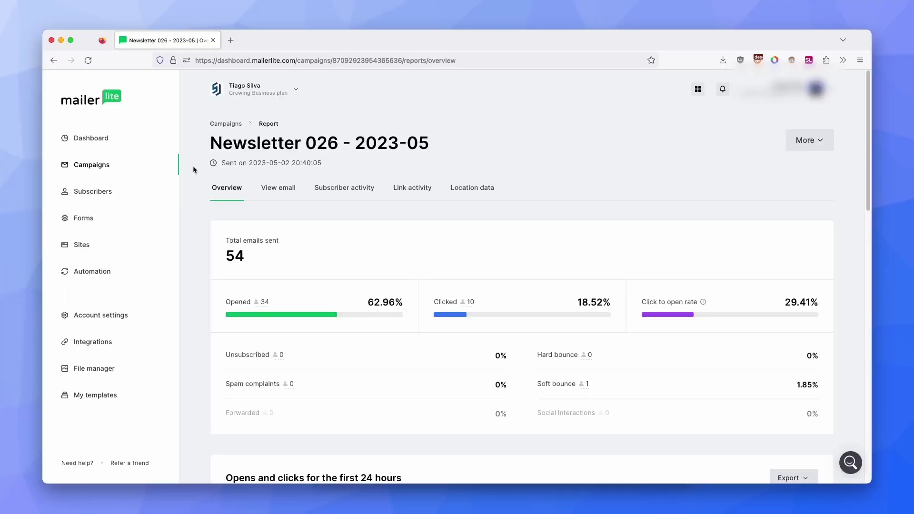
scroll(193, 169, "down", 5)
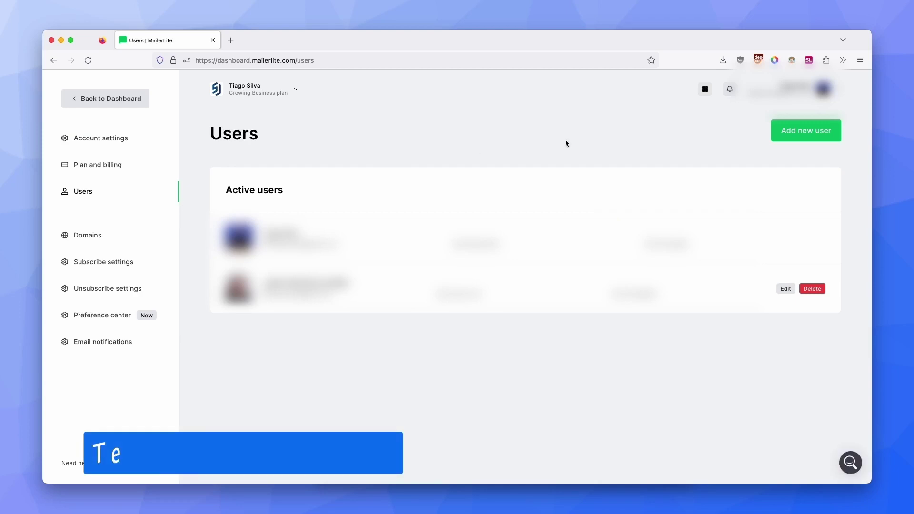
- Open the Add new user form and scroll down to the user role type options
left_click(793, 135)
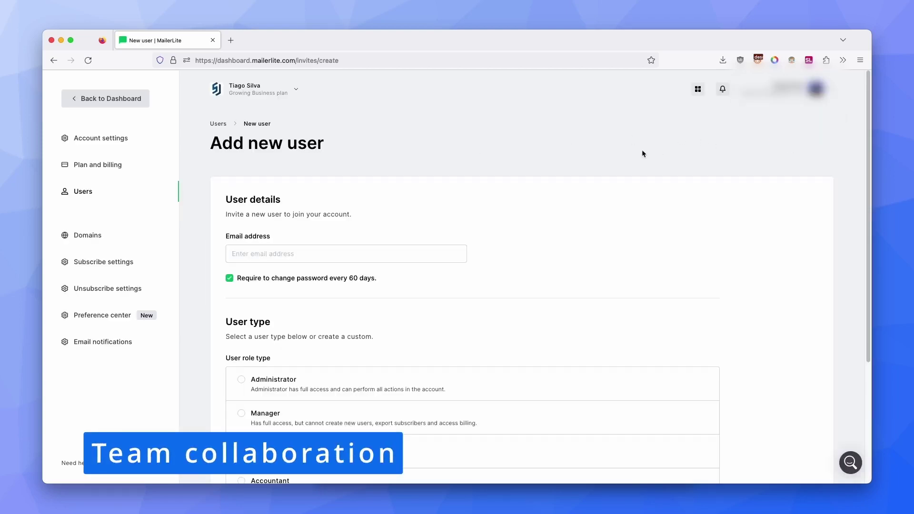
scroll(635, 156, "down", 3)
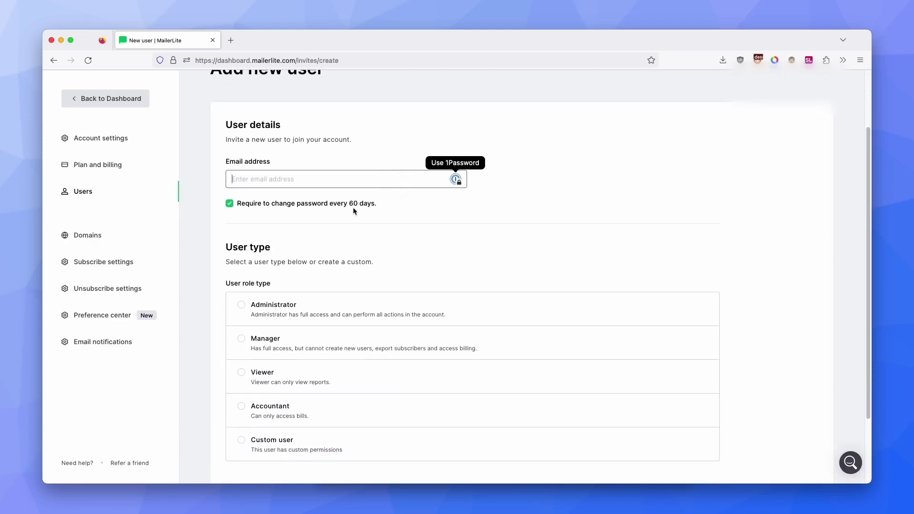
scroll(219, 257, "down", 2)
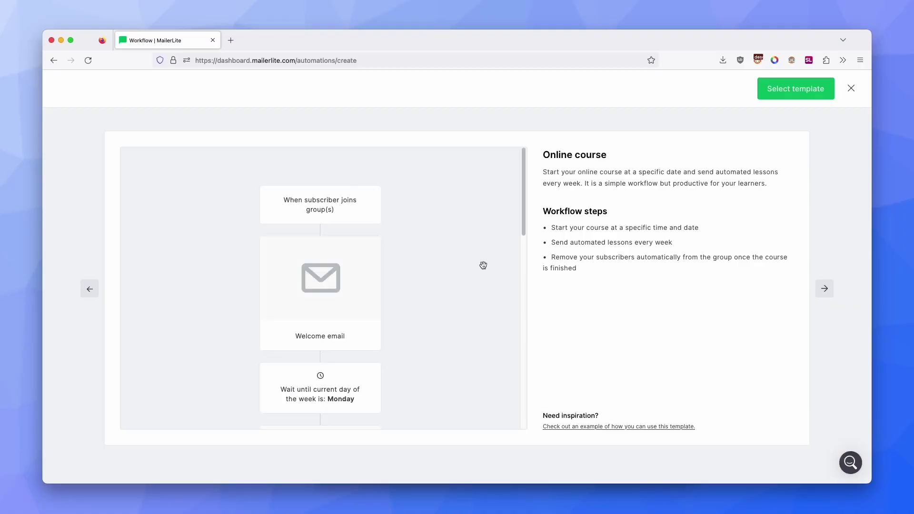
- Scroll the Online course template preview, then advance to and scroll the Birthday wishes template
scroll(484, 265, "down", 3)
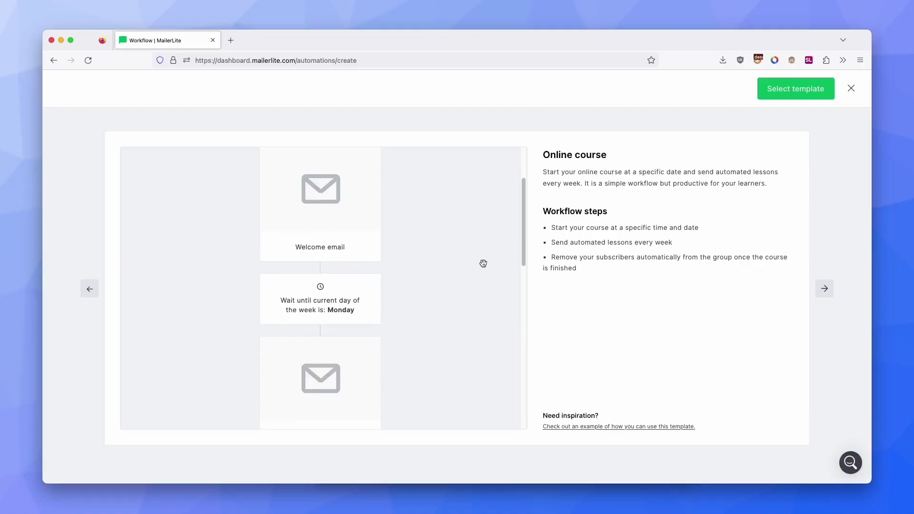
scroll(483, 263, "down", 2)
left_click(819, 292)
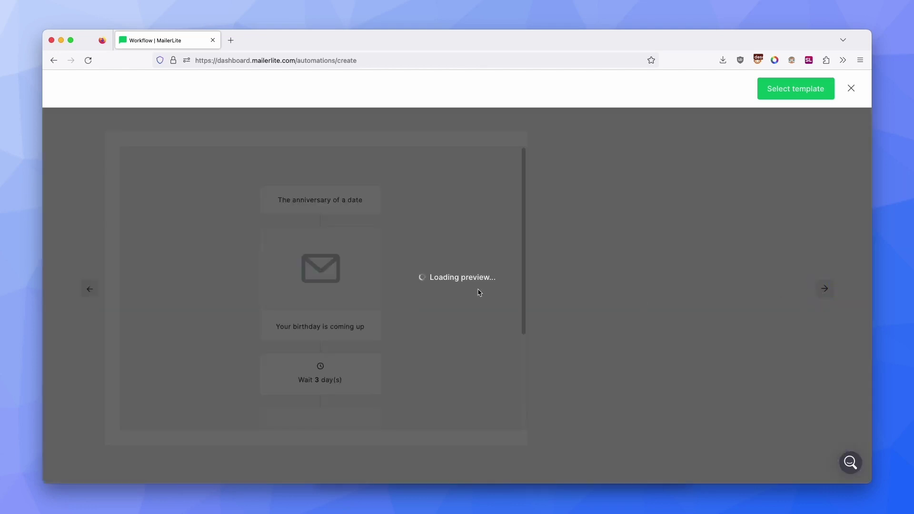
scroll(473, 286, "down", 3)
scroll(473, 287, "down", 1)
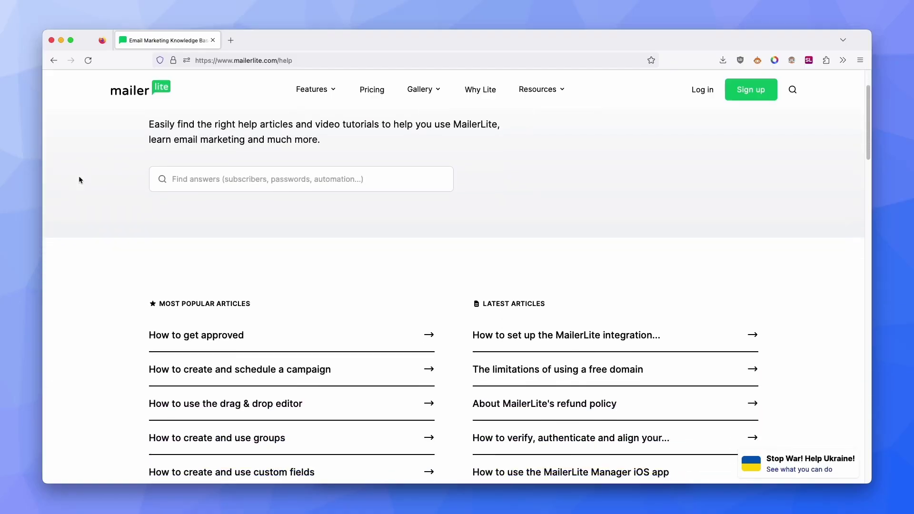
- Scroll the help center past popular articles and Browse by categories to the domain-verification article
scroll(78, 179, "down", 2)
scroll(79, 179, "down", 5)
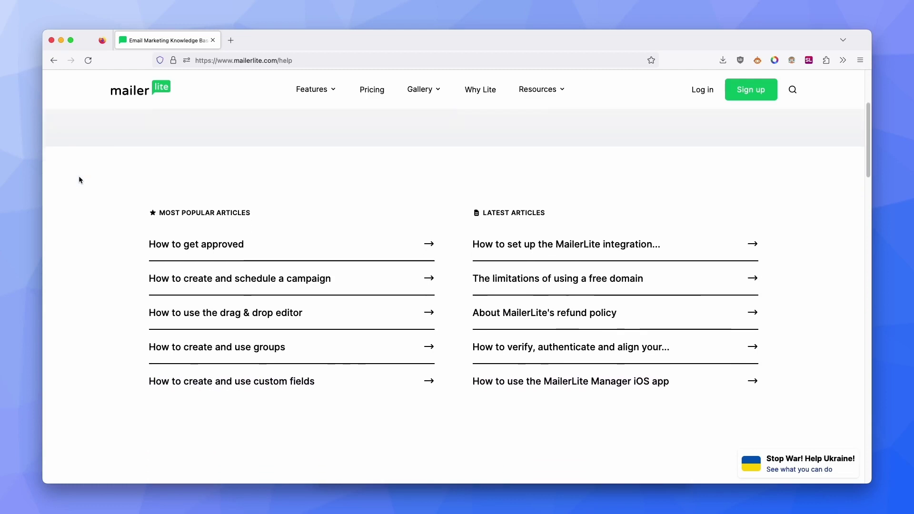
scroll(79, 180, "down", 5)
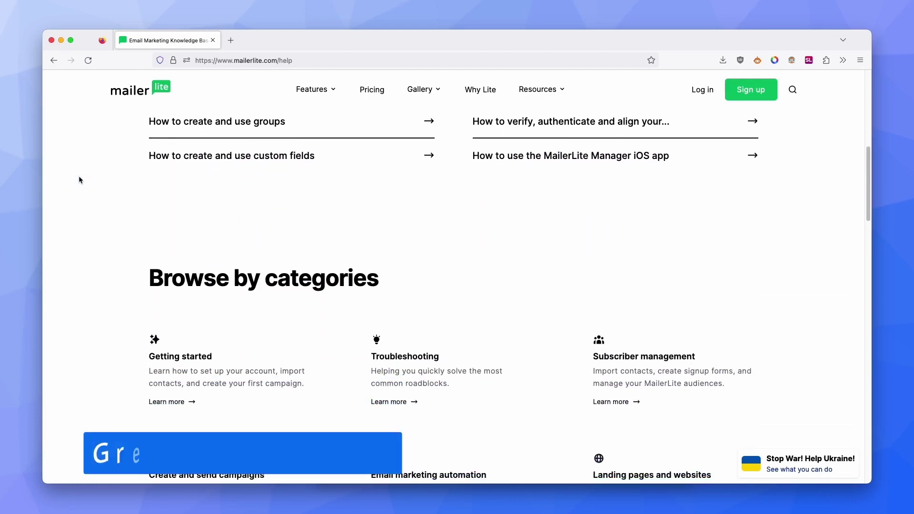
scroll(79, 179, "down", 5)
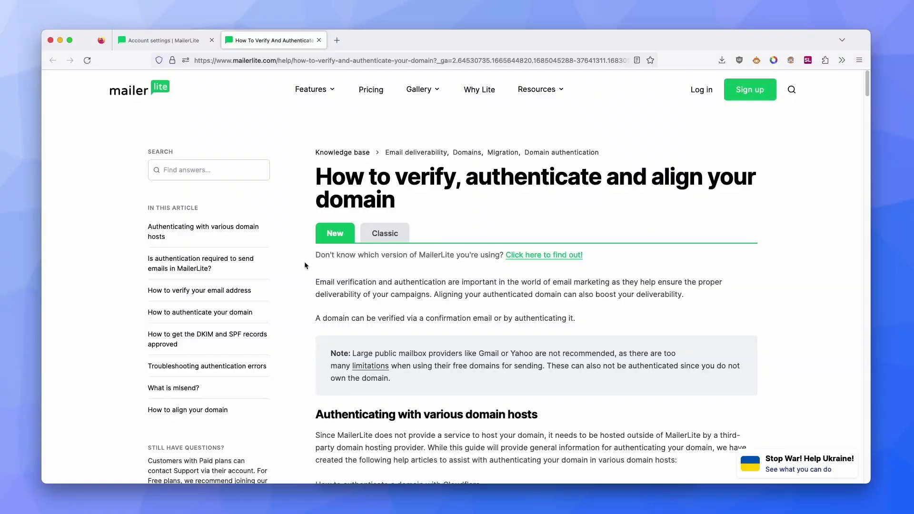
scroll(304, 261, "down", 2)
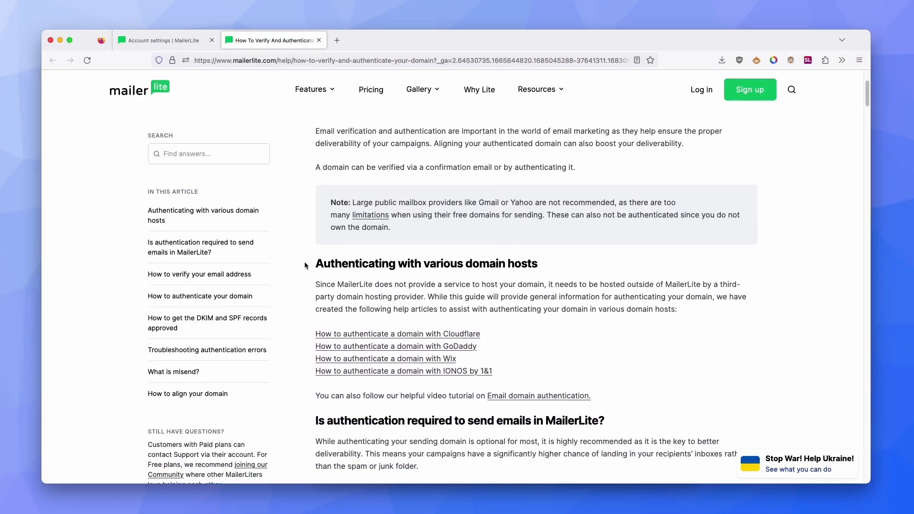
scroll(305, 266, "down", 5)
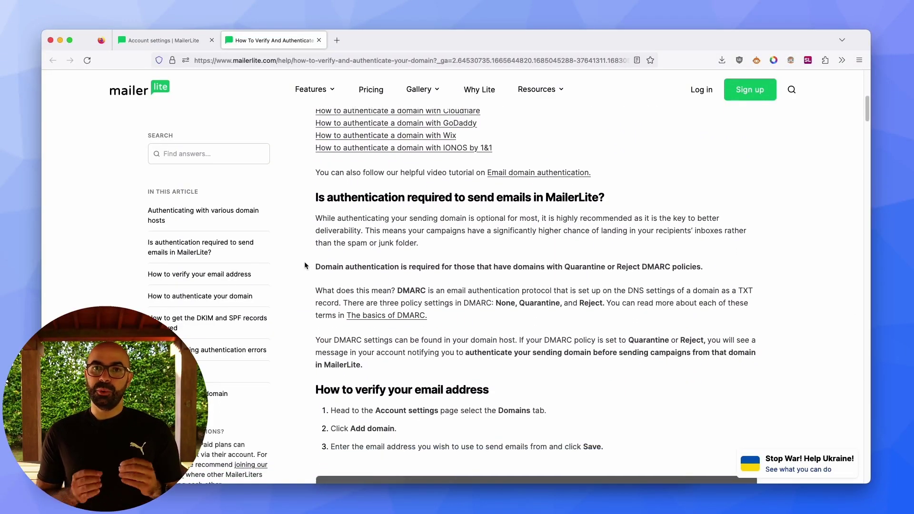
scroll(305, 265, "down", 5)
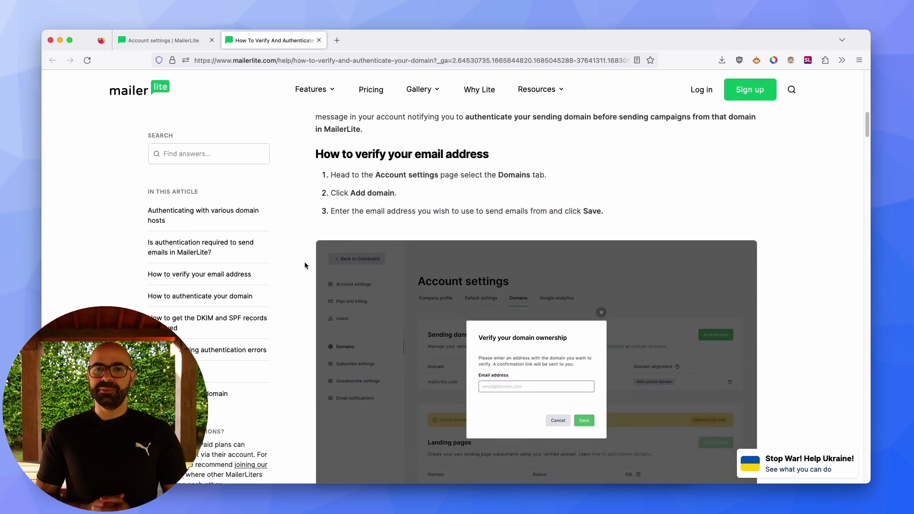
scroll(305, 264, "down", 5)
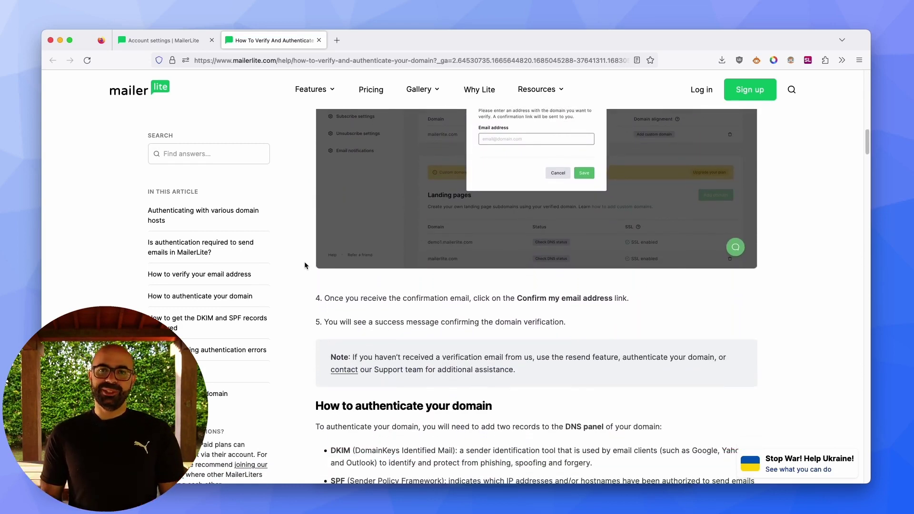